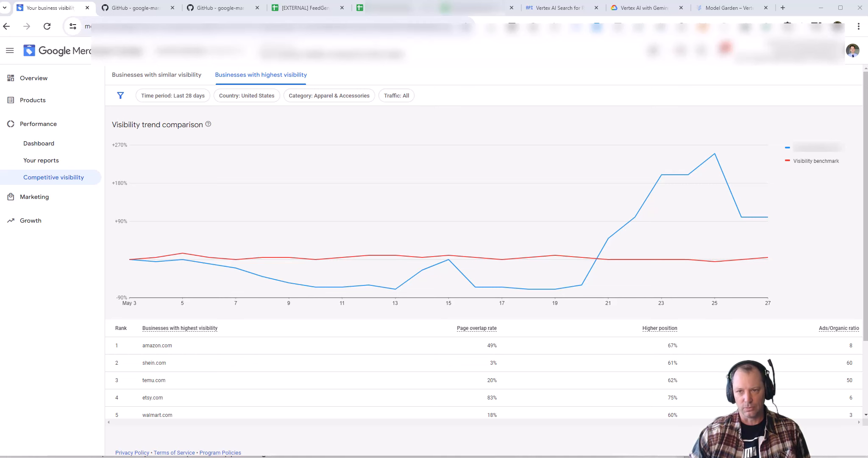
Step: On the FeedGen GitHub README, scroll past Get Started down to the Config worksheet section
click(137, 8)
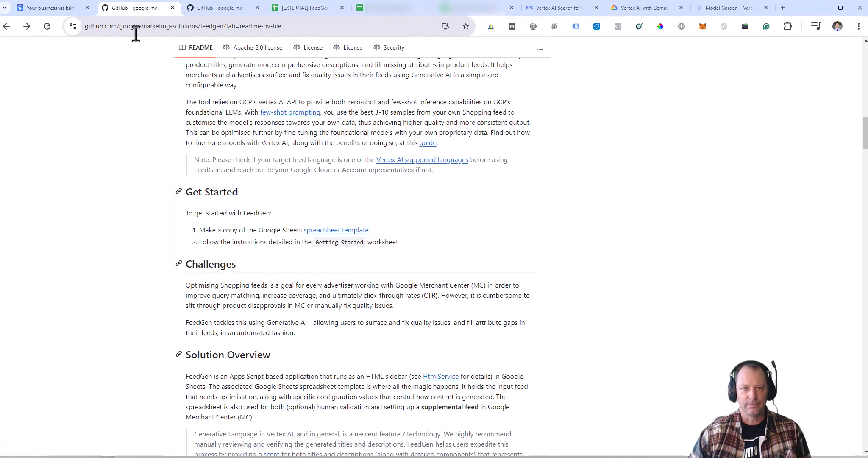
scroll(339, 240, up, 1)
scroll(339, 240, up, 15)
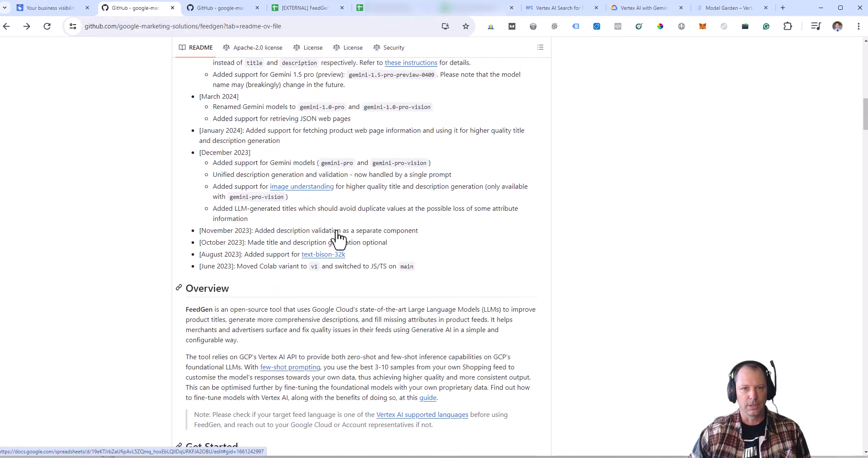
scroll(374, 312, down, 7)
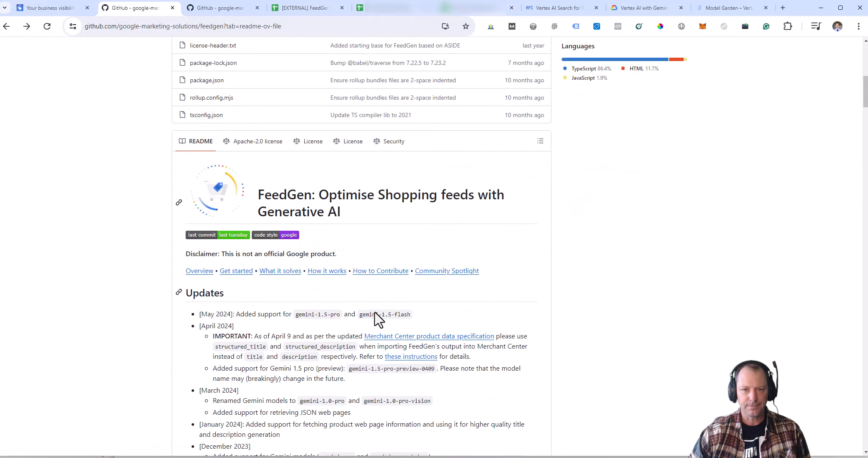
scroll(323, 305, down, 2)
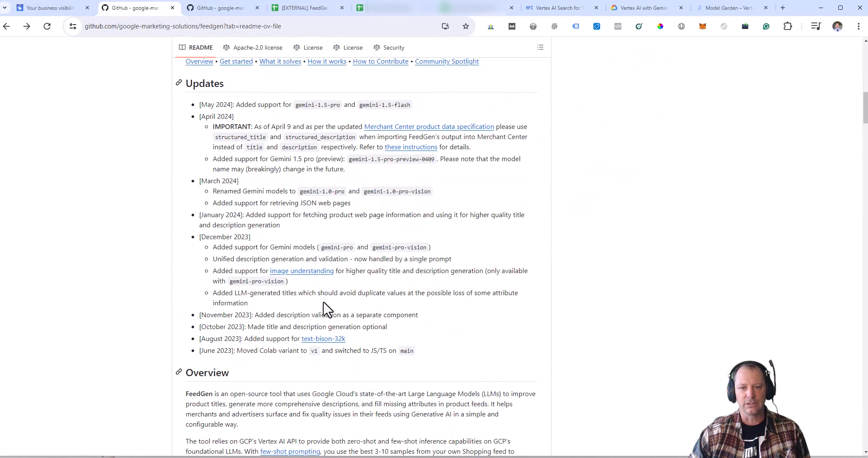
scroll(383, 272, down, 8)
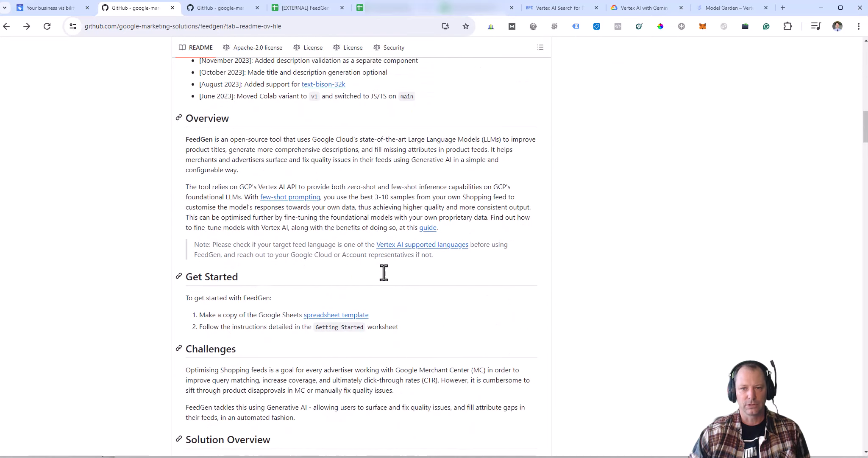
scroll(382, 269, down, 3)
scroll(336, 259, down, 4)
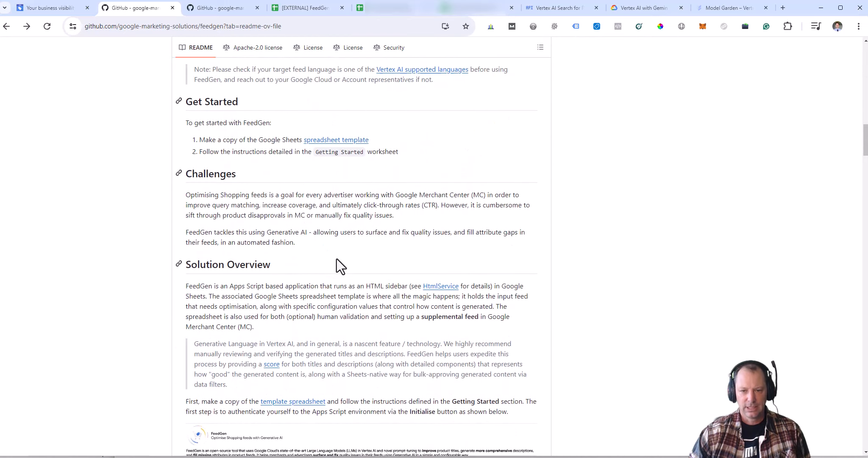
scroll(337, 260, down, 7)
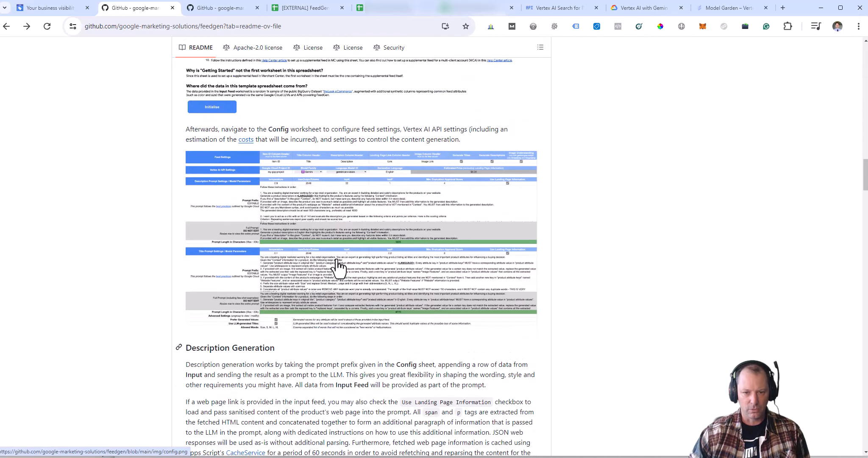
Step: Check the FeedGen template's File menu for Make a copy, then move to the copied spreadsheet with the FeedGen sidebar
click(314, 8)
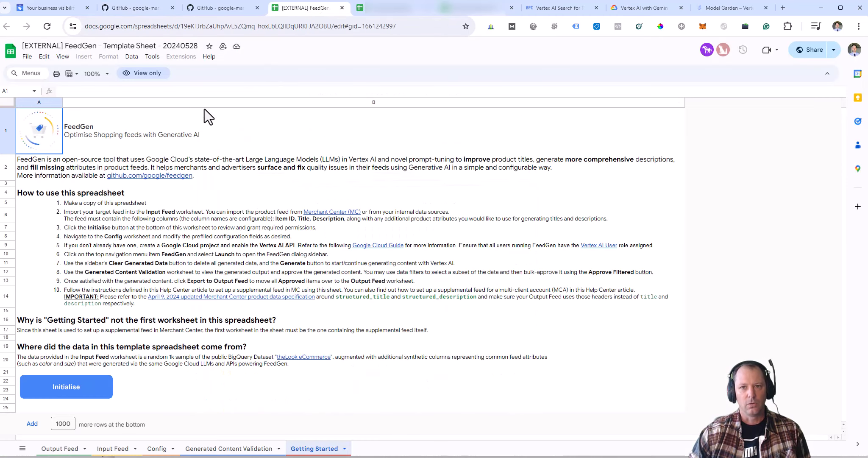
click(26, 57)
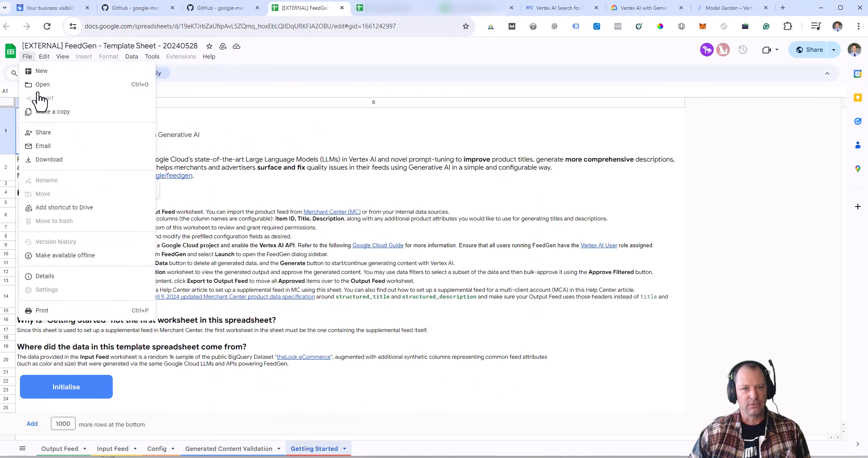
click(355, 183)
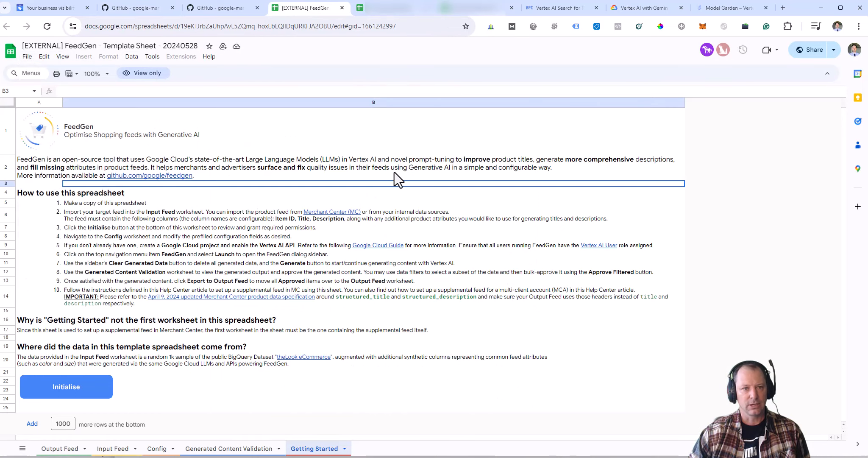
click(401, 8)
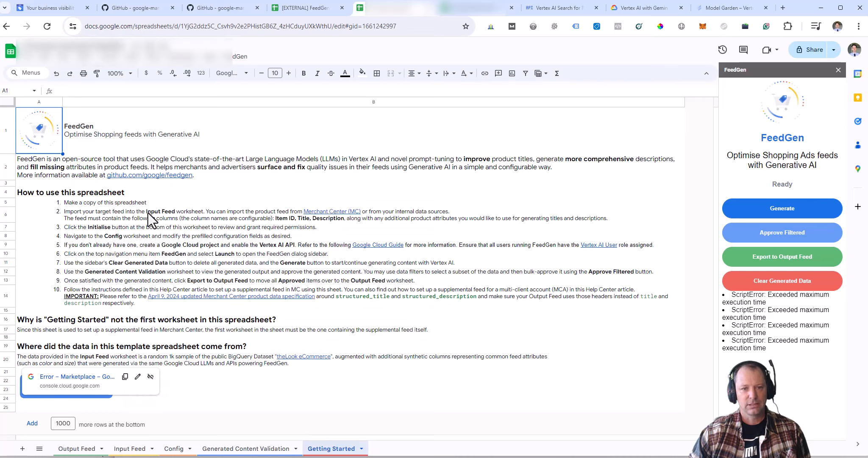
mouse_move(158, 212)
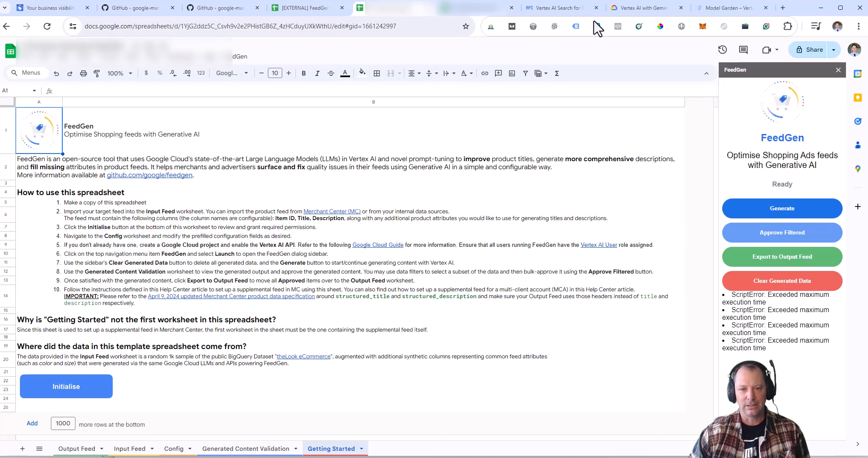
Step: Remove the path from the Vertex AI page's address to load the Google Cloud home page
click(619, 6)
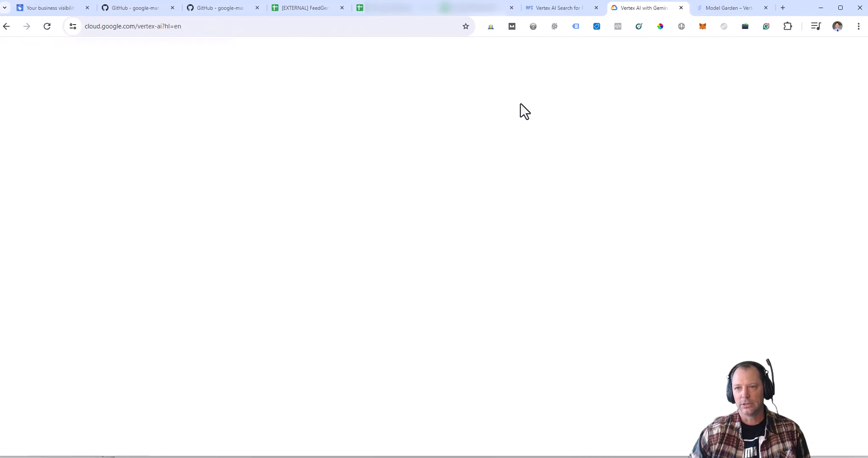
click(131, 29)
drag(158, 27, 199, 28)
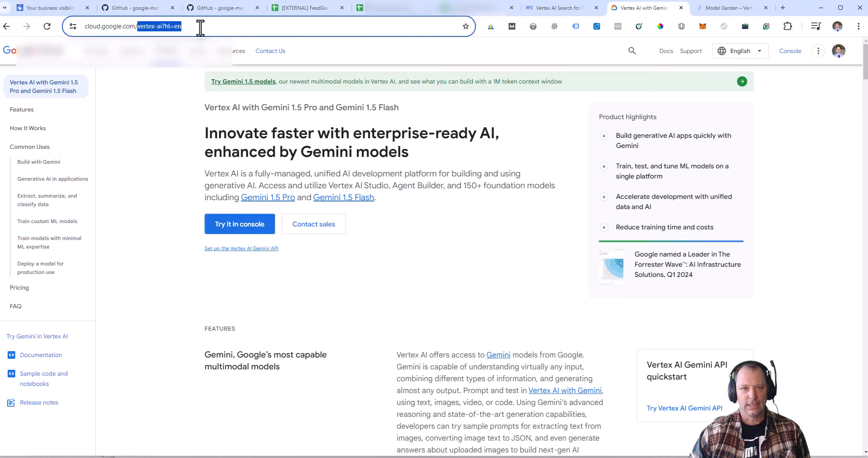
key(BackSpace)
key(Return)
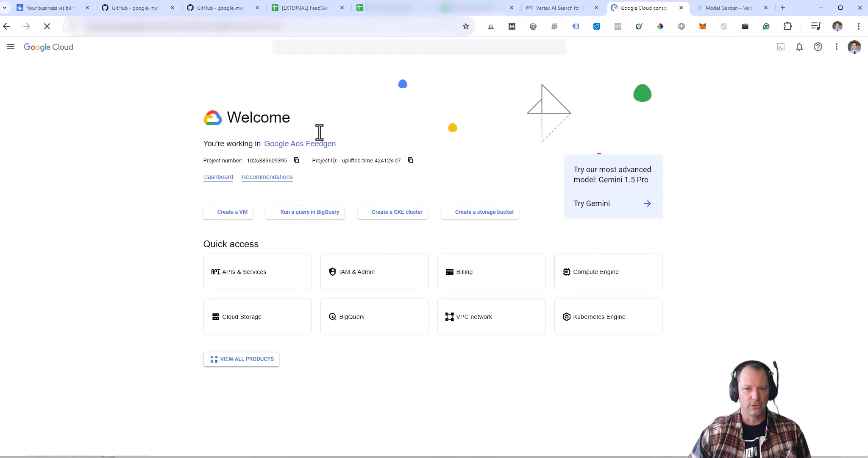
Step: Confirm Vertex AI API is enabled under APIs & Services, then go to the API Library
click(259, 279)
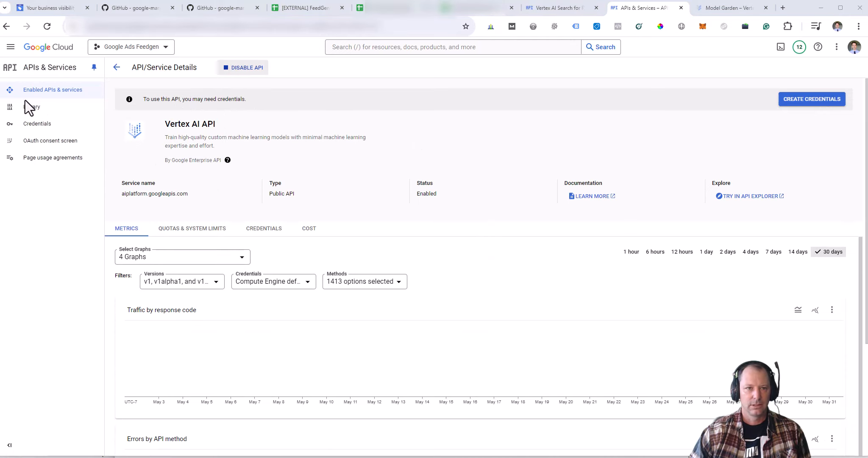
click(36, 110)
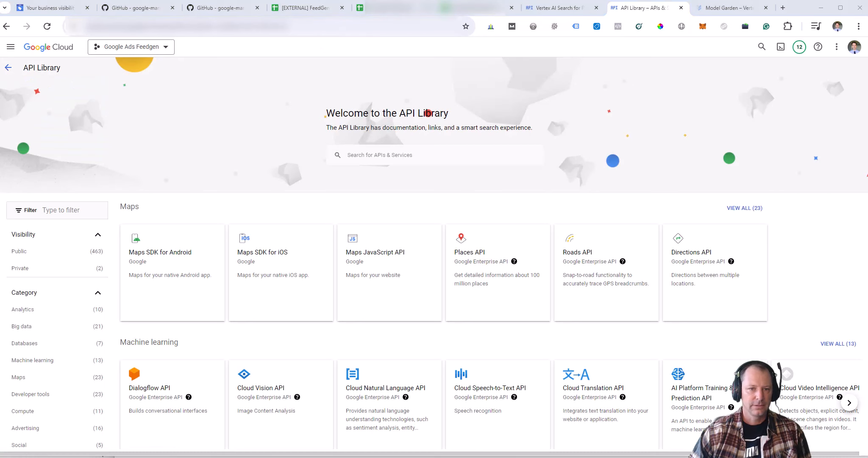
Step: Search the API Library for 'vertex ai api' via the suggestion offered for 'vertex'
click(391, 155)
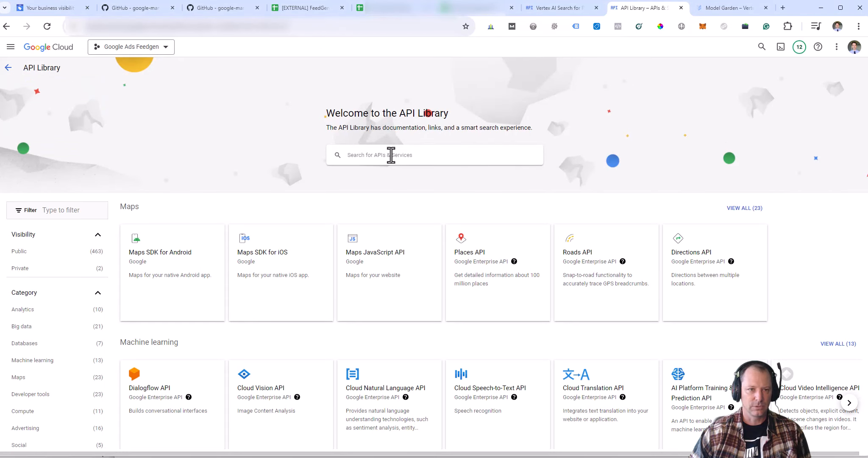
text(vertex)
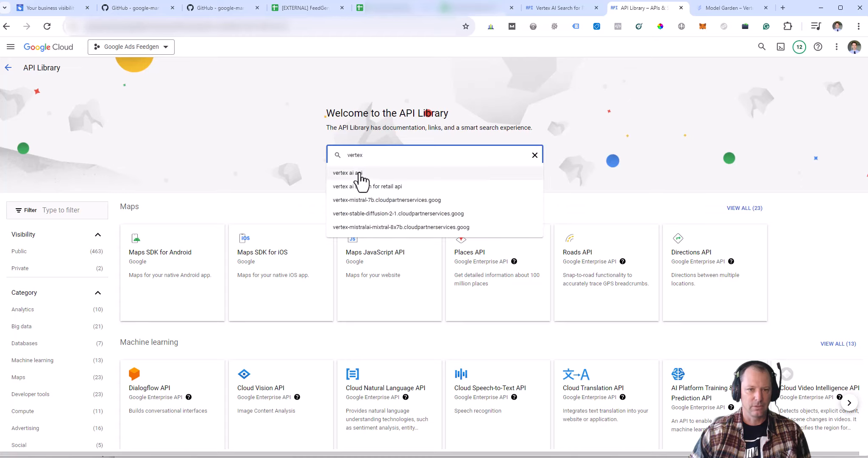
key(Down)
key(Return)
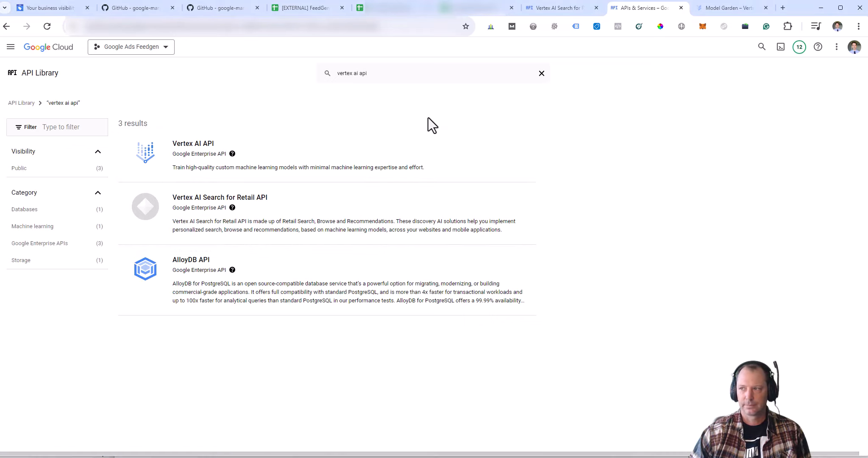
click(220, 197)
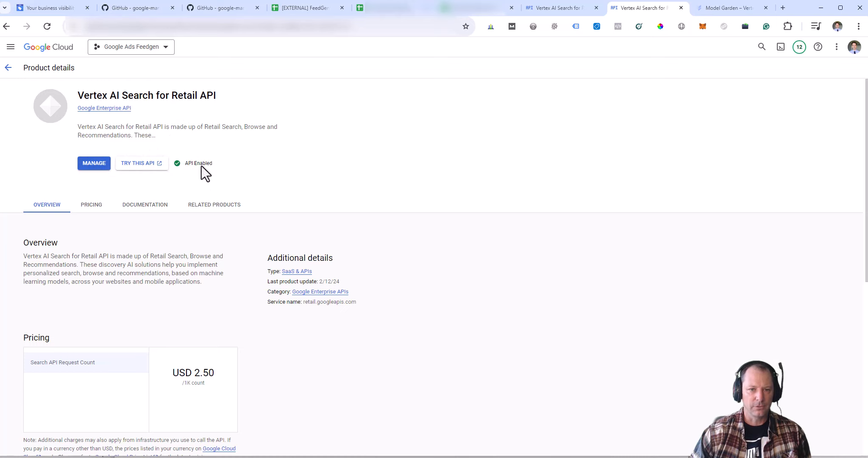
click(8, 69)
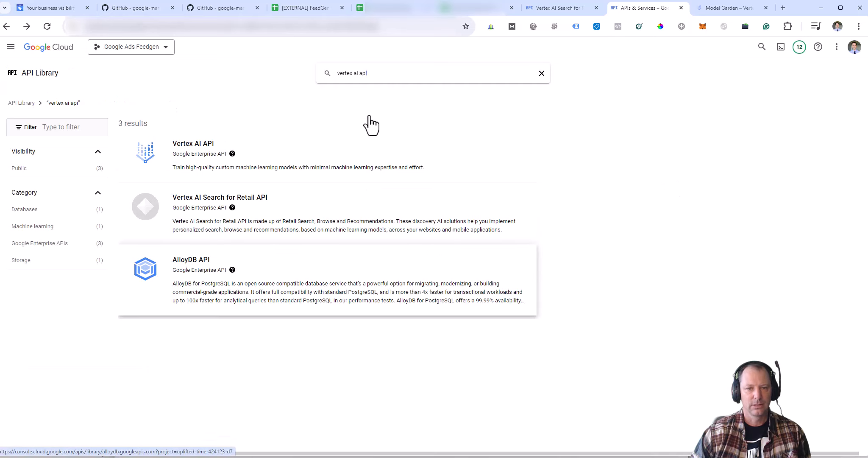
click(368, 123)
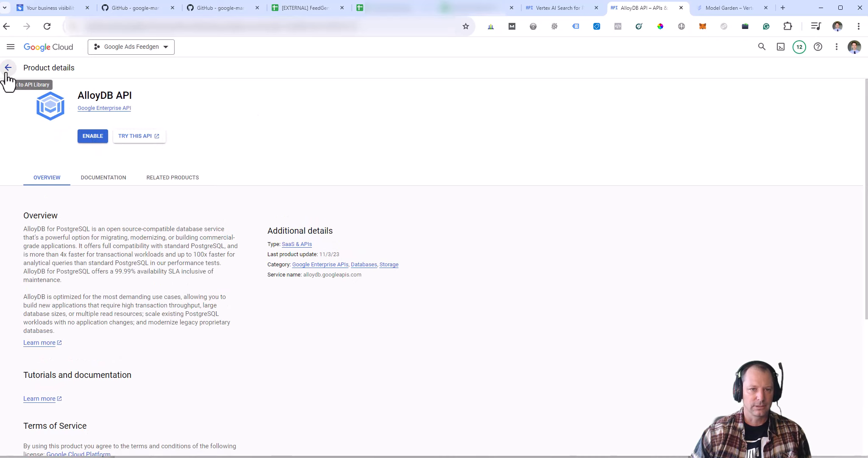
key(alt+Left)
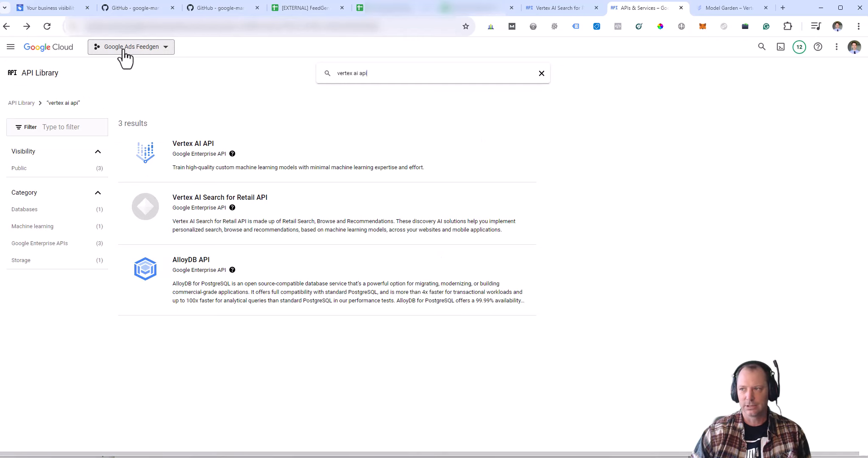
Step: Go to Cloud overview > Dashboard for Google Ads Feedgen and highlight the Project ID
click(12, 49)
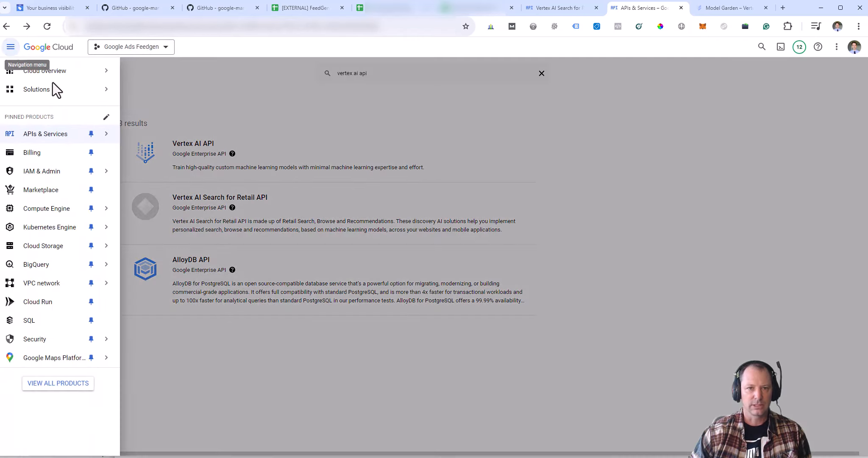
mouse_move(57, 73)
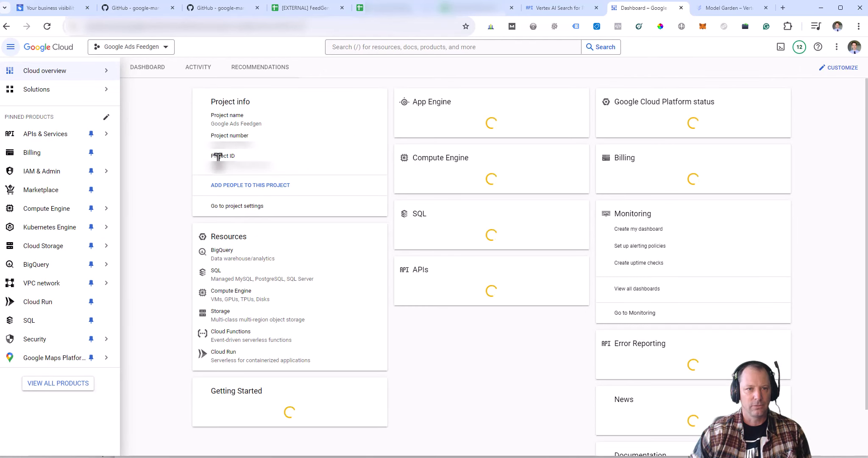
drag(236, 156, 206, 159)
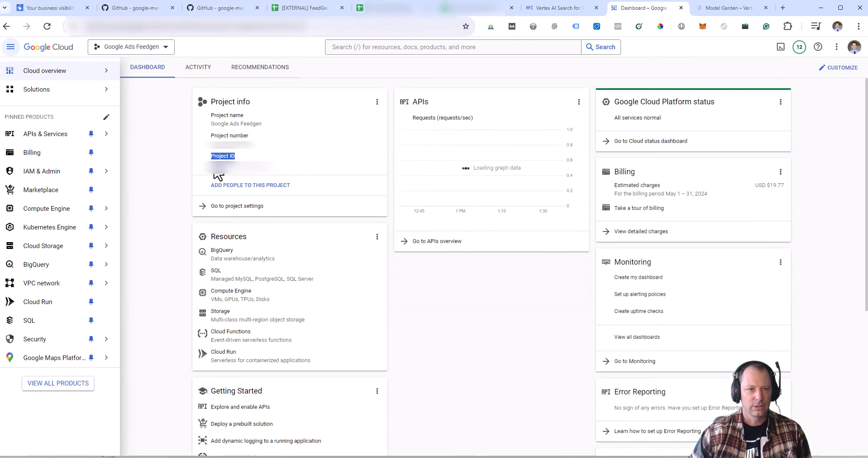
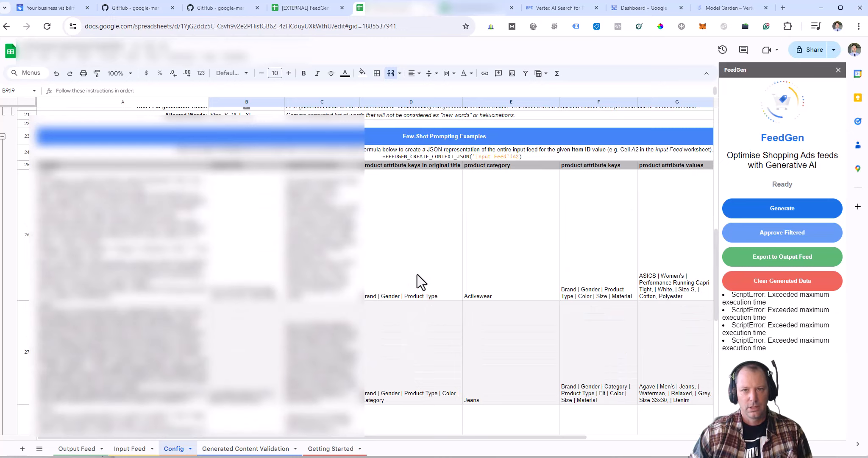
Step: Scroll through the Config few-shot examples and select the Activewear category example
scroll(598, 391, down, 3)
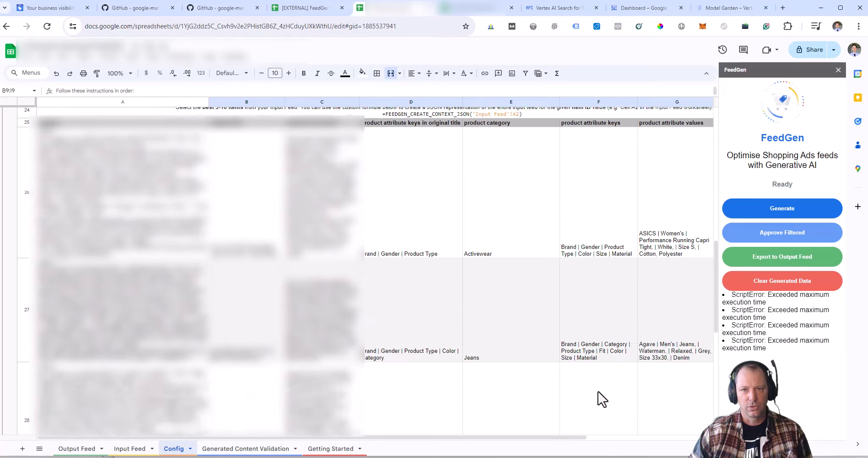
scroll(599, 392, down, 1)
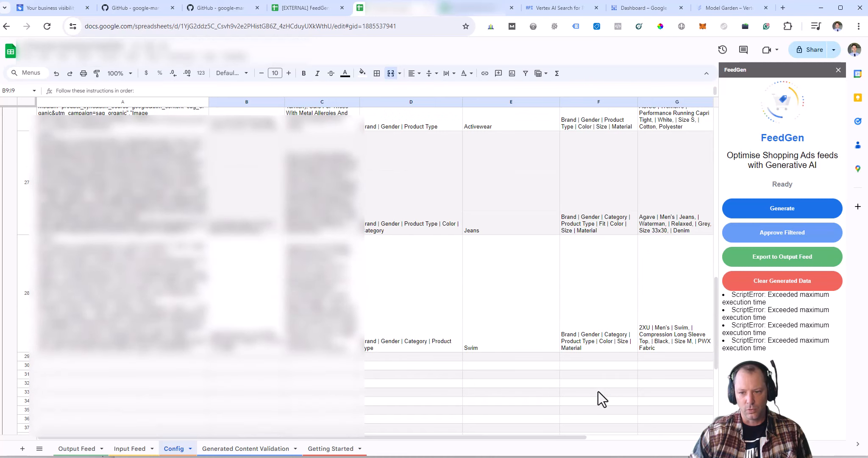
scroll(599, 391, up, 7)
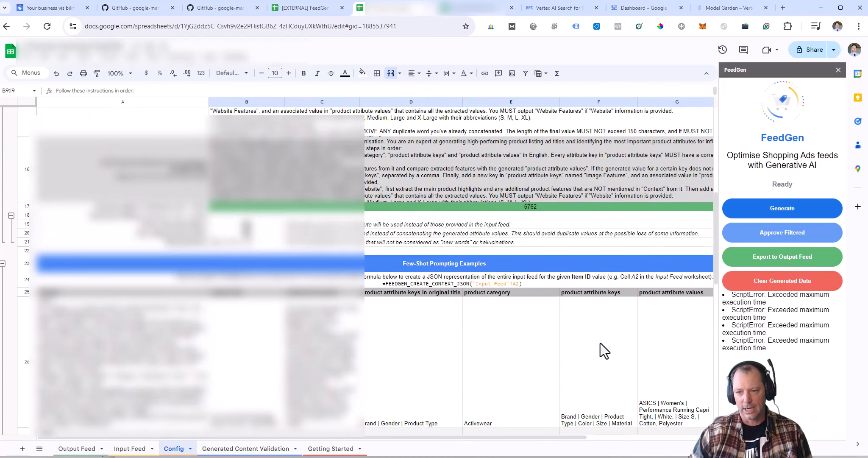
scroll(601, 344, down, 3)
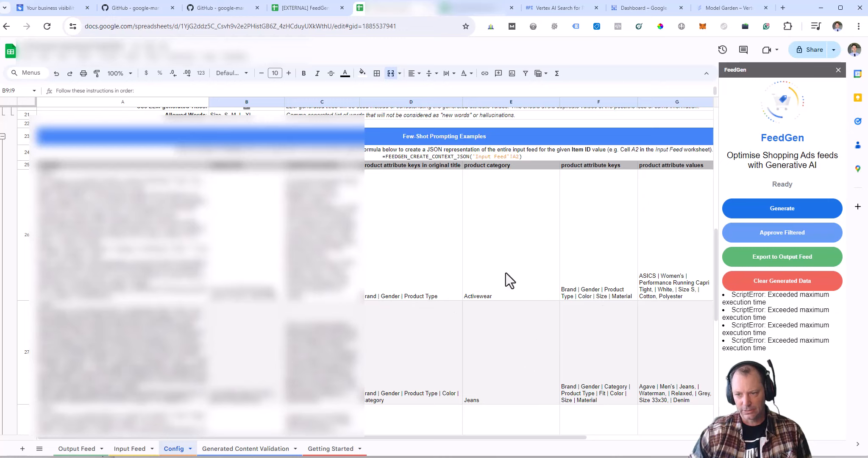
click(492, 205)
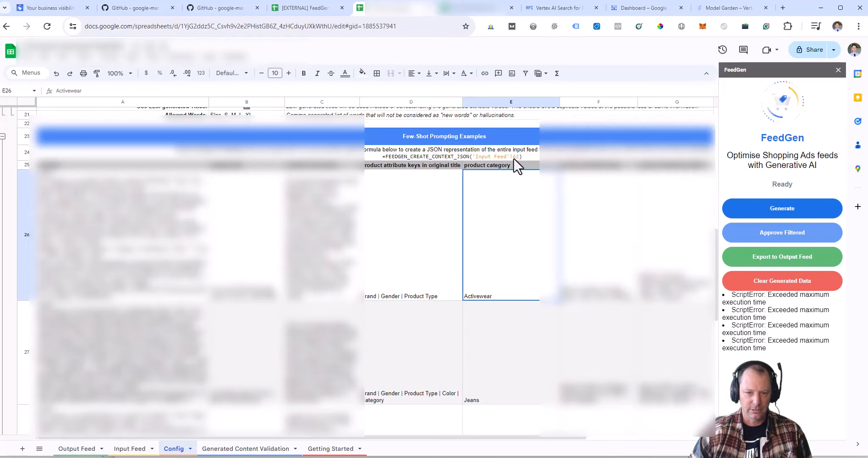
Step: On the Input Feed sheet, inspect the first product's item ID and title
click(129, 448)
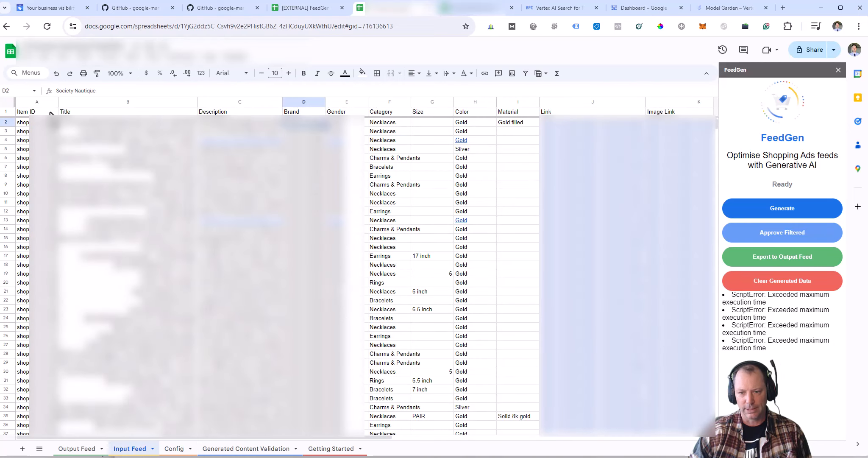
click(47, 123)
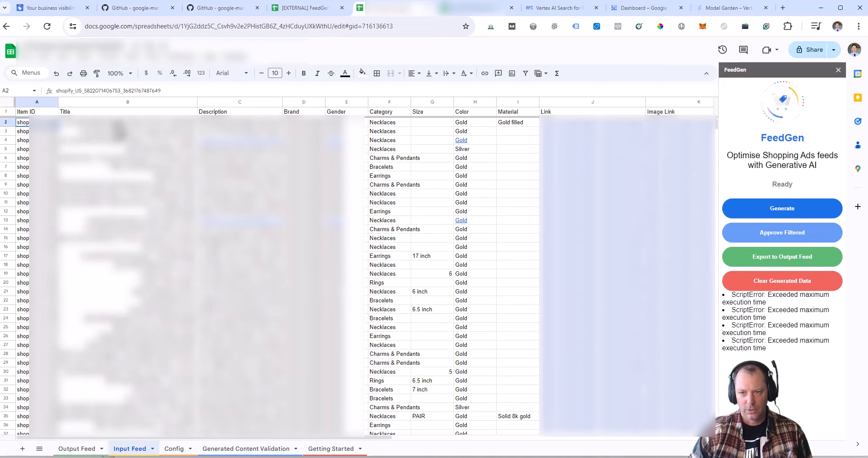
key(Right)
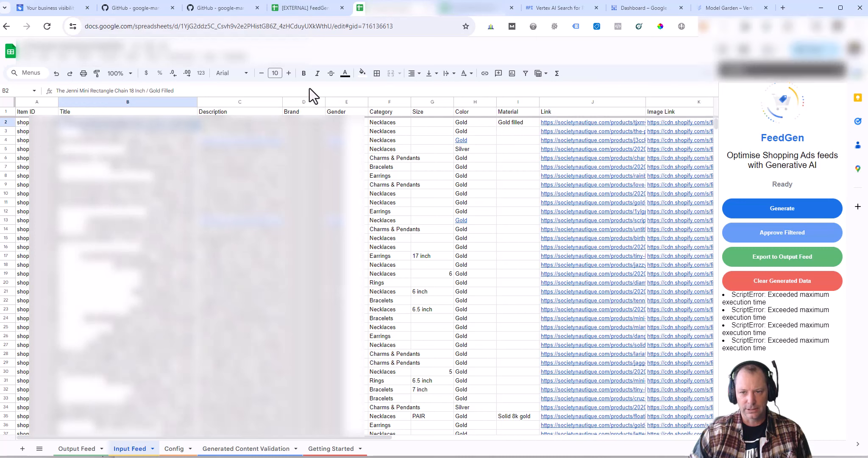
Step: In Merchant Center, go through Products > Diagnostics to the All products list of 2.23K items
click(38, 11)
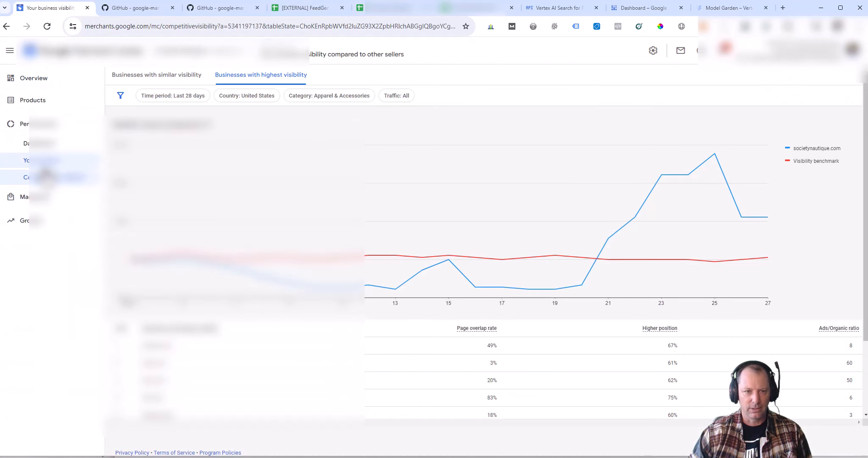
click(39, 103)
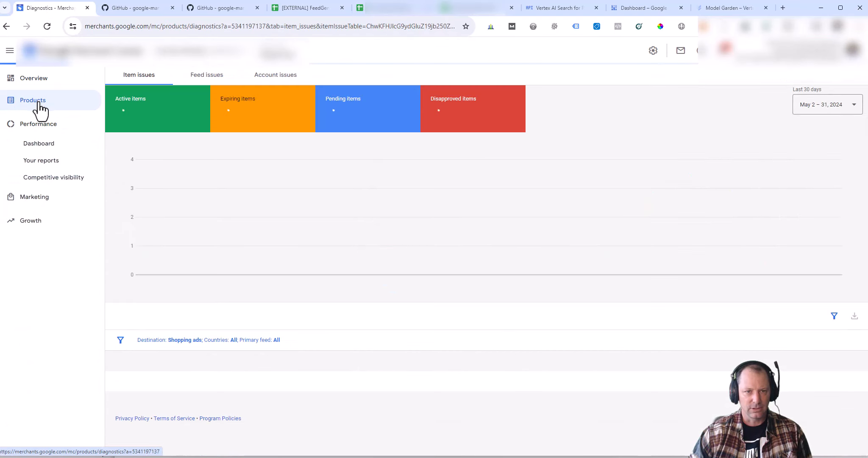
click(53, 140)
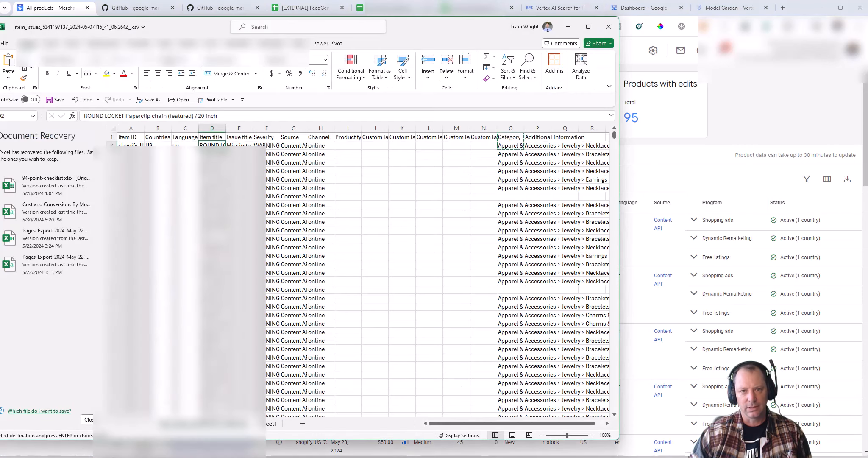
Step: Trim the item_issues export to Item ID, Item title and Category, then return to FeedGen
click(123, 145)
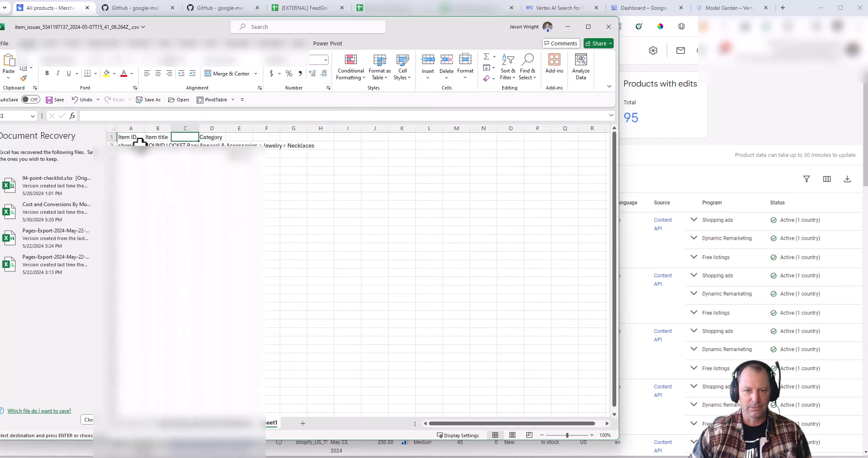
click(158, 137)
click(213, 137)
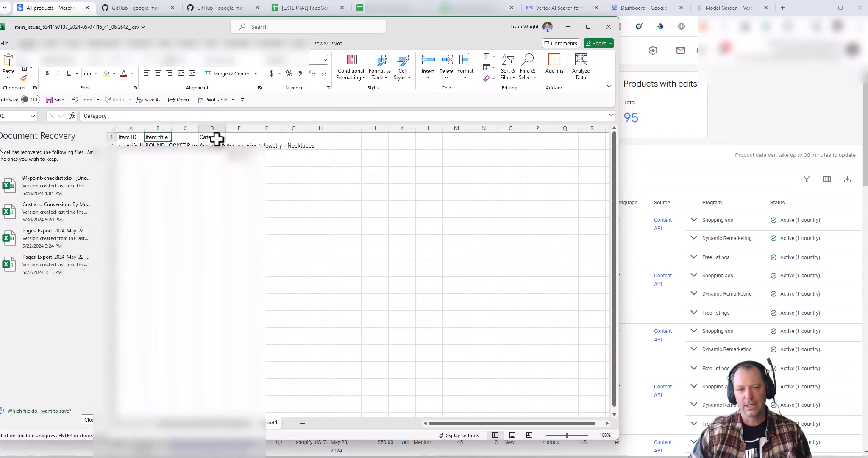
click(131, 137)
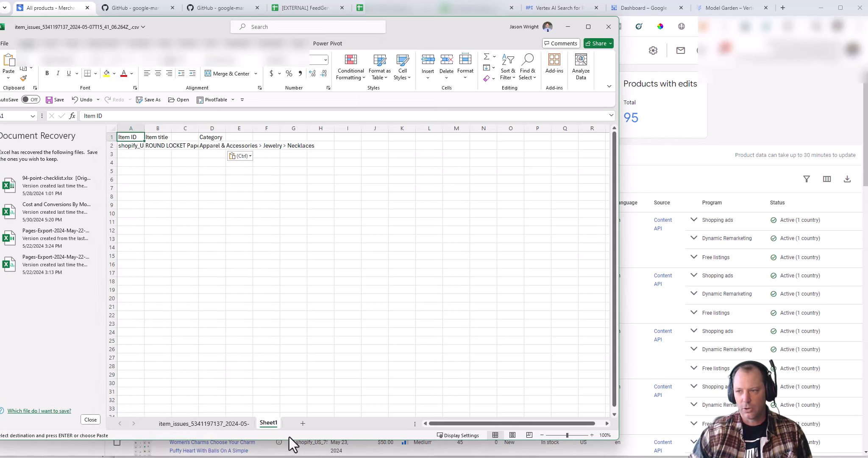
click(788, 96)
click(376, 11)
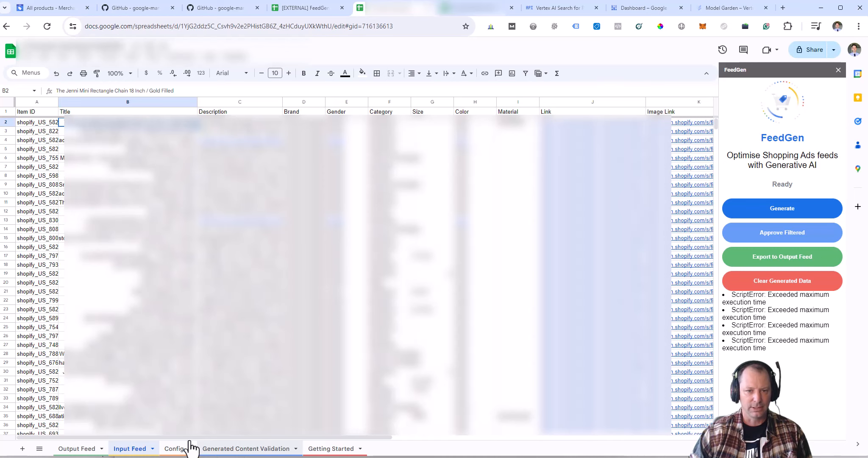
Step: Move from the Config sheet to the Generated Content Validation sheet
click(175, 449)
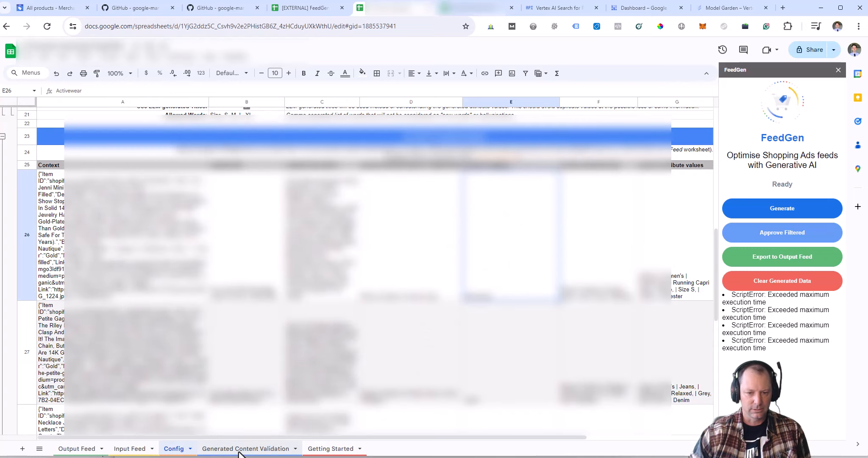
click(240, 450)
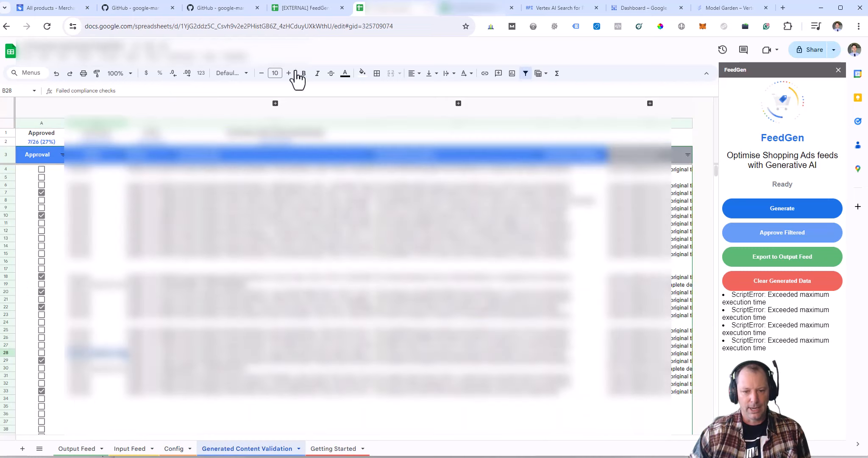
Step: Run FeedGen > Launch to reopen the add-on next to the validation sheet
click(235, 56)
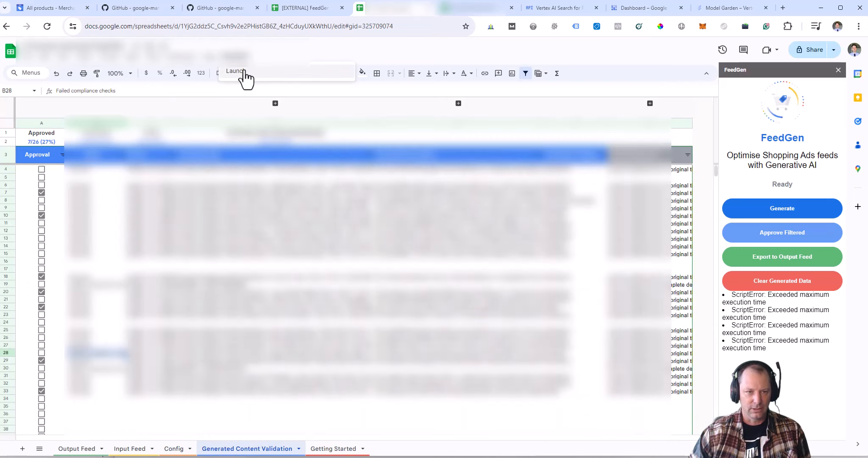
click(244, 72)
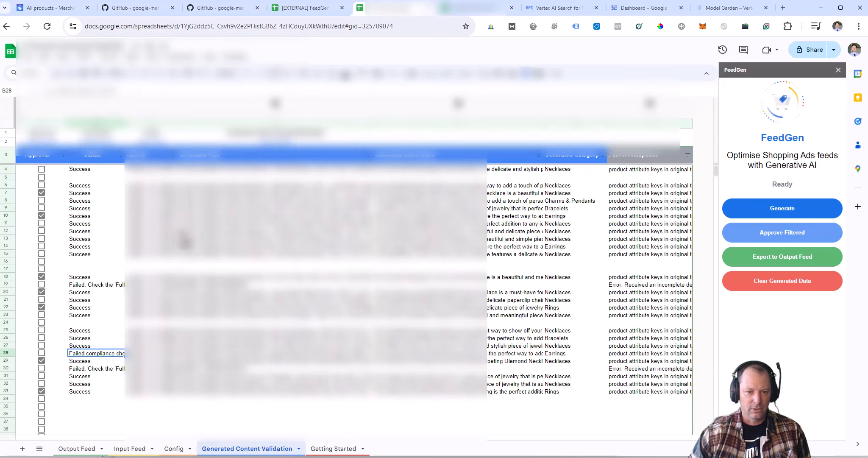
Step: Enlarge the formula bar to read row 6's generated title and API response, then open the feed spreadsheet
click(264, 187)
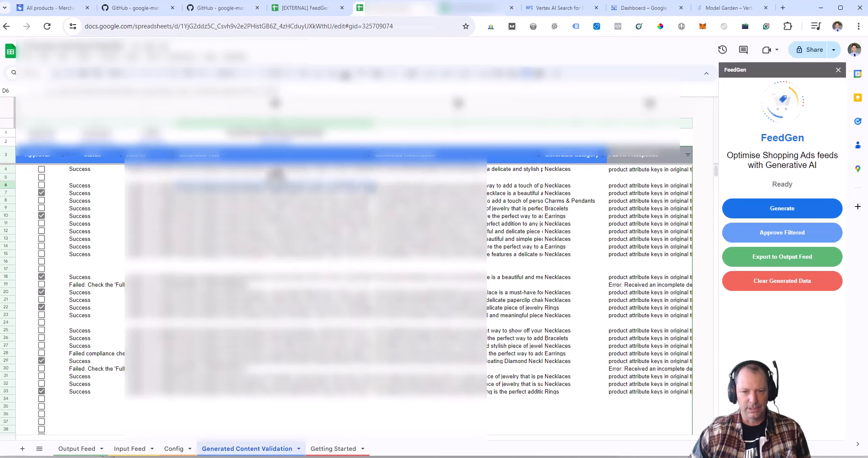
drag(316, 96, 322, 132)
click(377, 217)
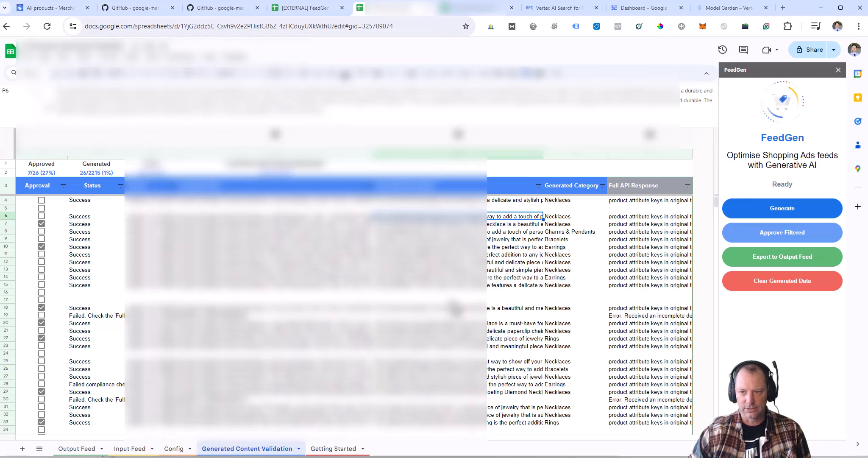
click(466, 12)
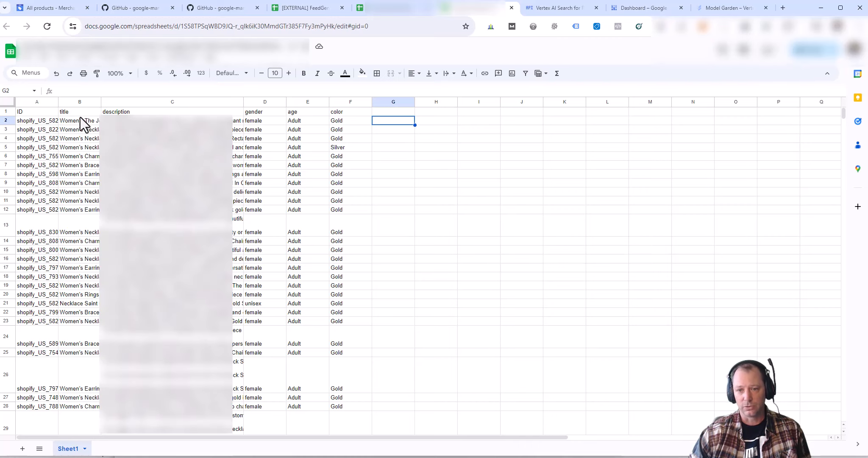
Step: Open Merchant Center's Feeds page showing the 2,227-product Content API feed and Sheets supplemental feed
click(53, 12)
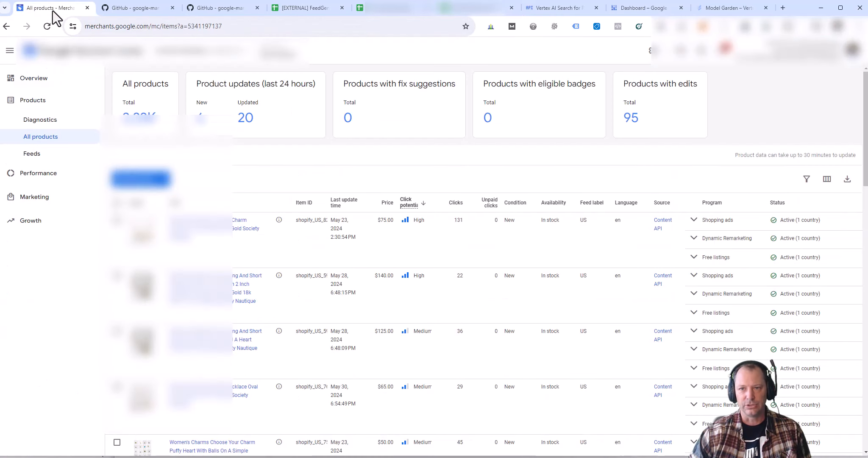
click(42, 174)
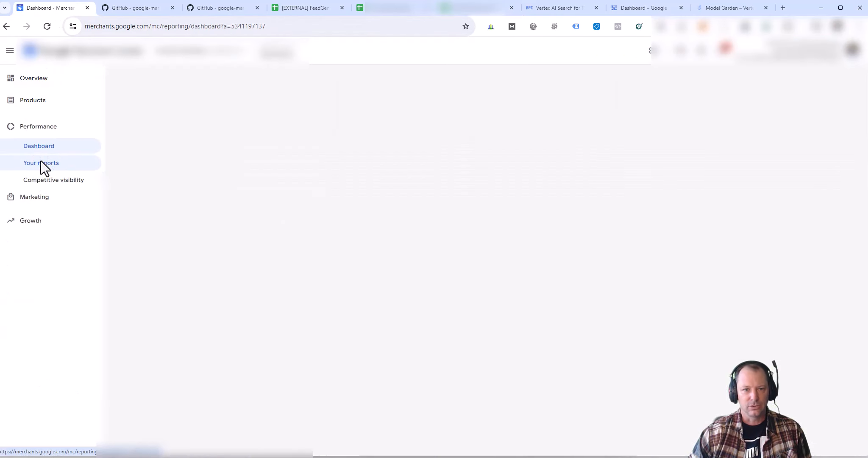
click(40, 101)
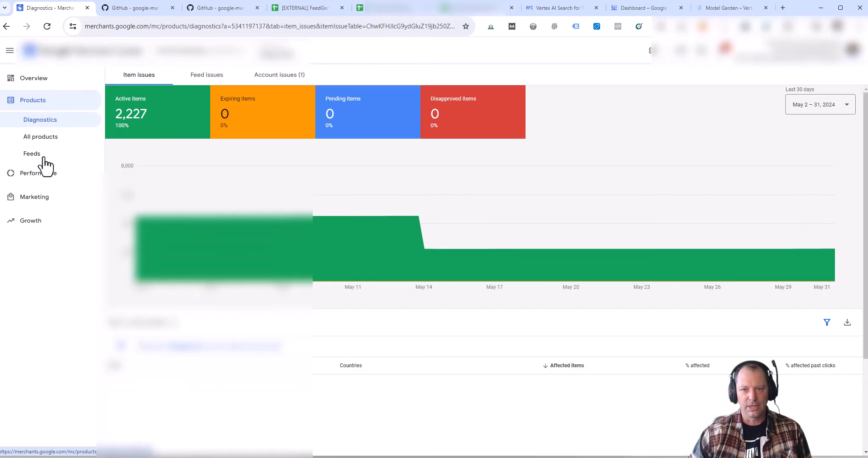
click(37, 155)
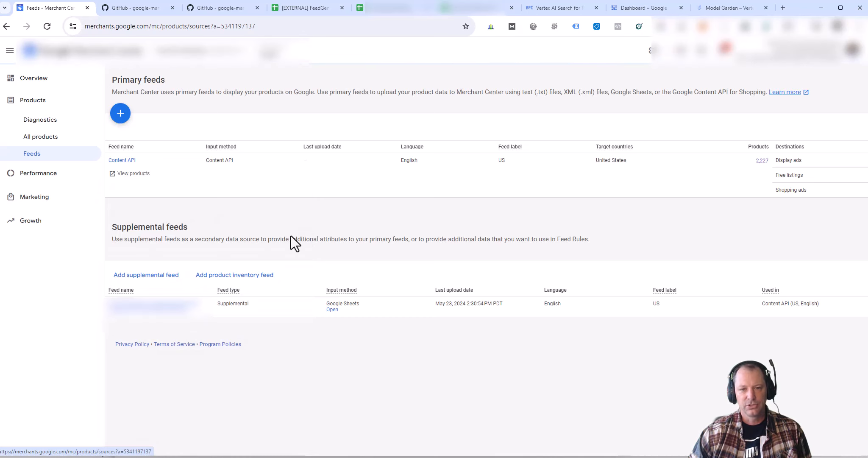
click(483, 8)
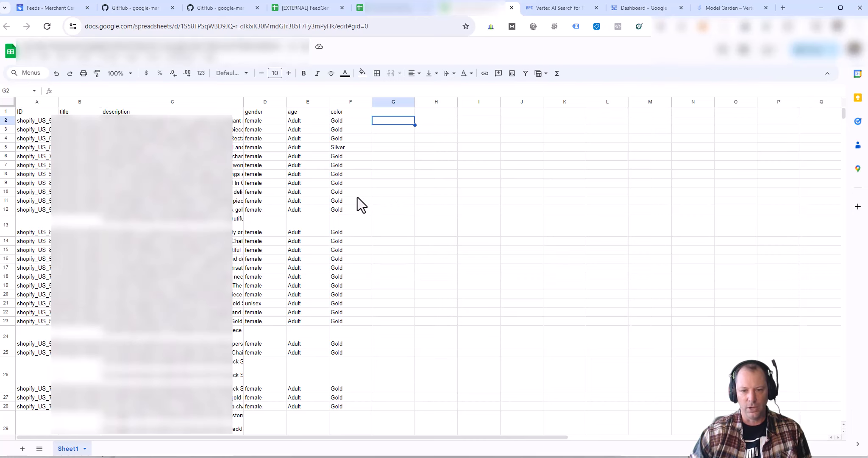
click(55, 10)
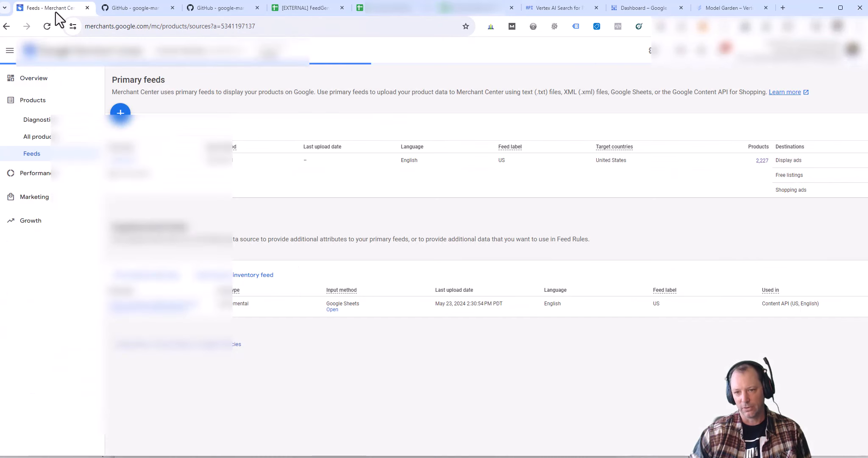
Step: Add a supplemental feed named 'Supp Feed' using Google Sheets as the input method
click(140, 279)
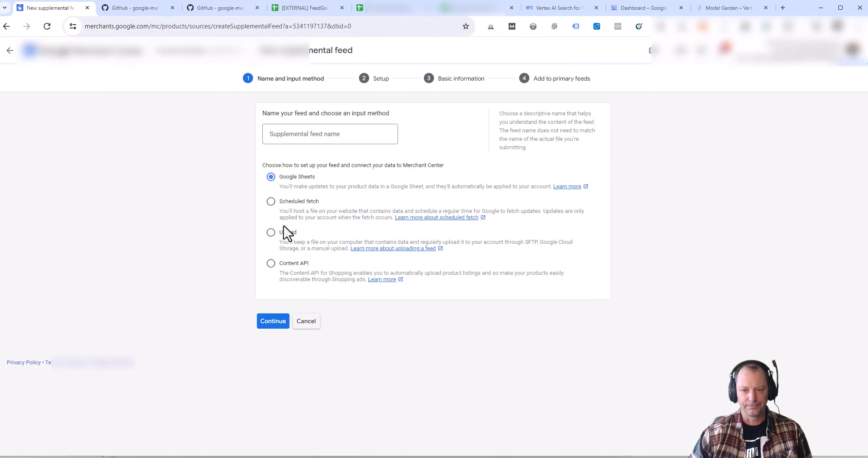
click(301, 134)
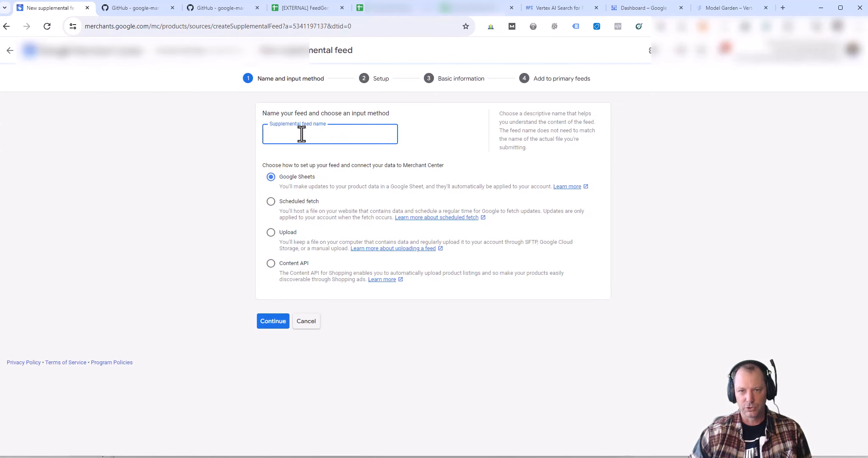
text(Supp Feed)
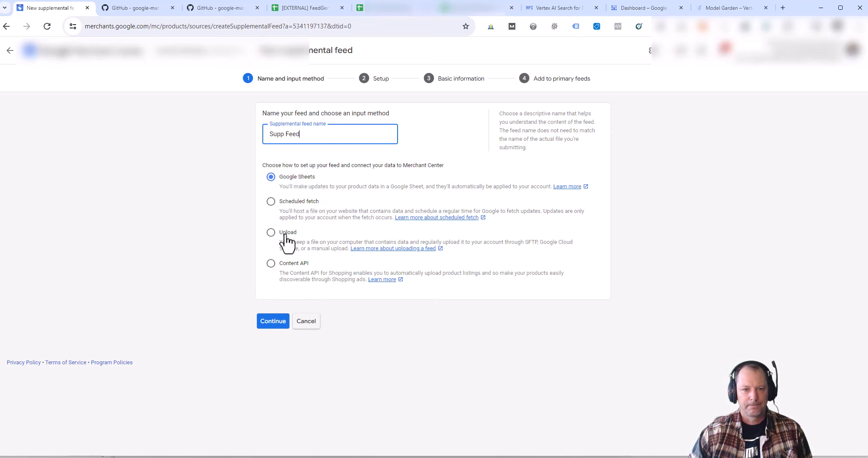
click(276, 321)
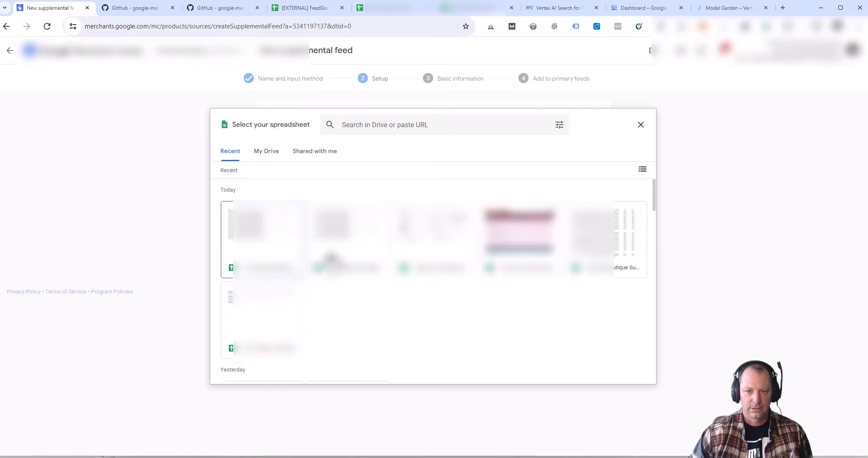
Step: Insert the chosen spreadsheet and set the feed language to English and feed label to US
click(591, 265)
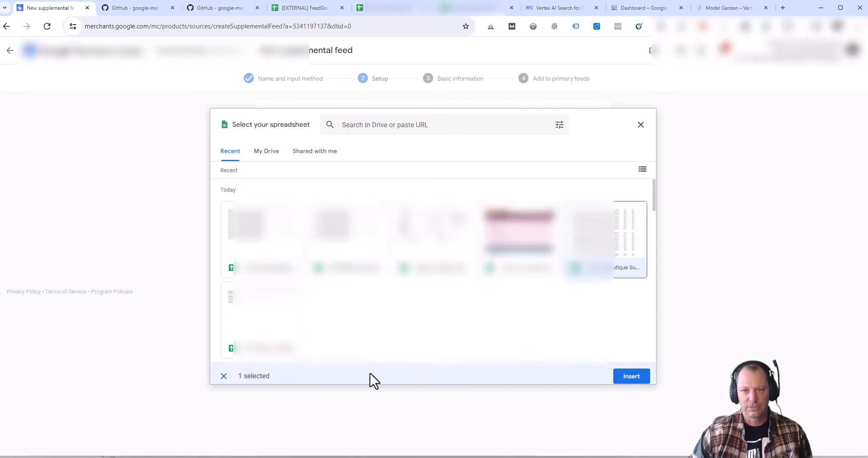
click(623, 375)
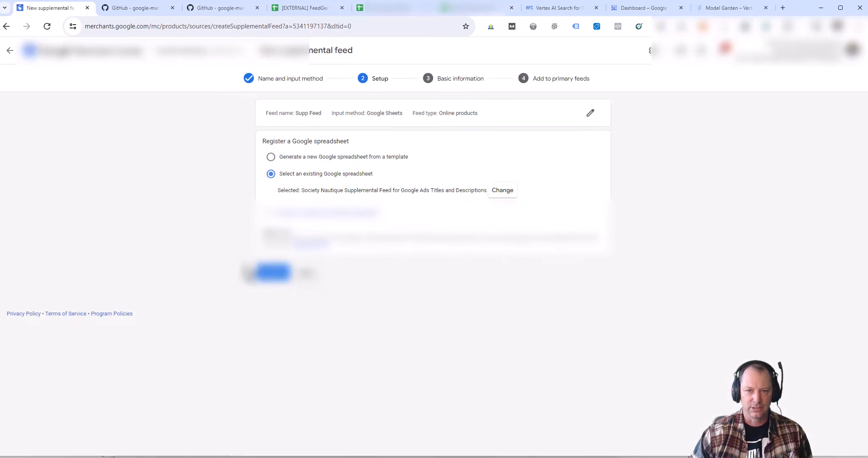
click(273, 272)
drag(270, 129, 304, 130)
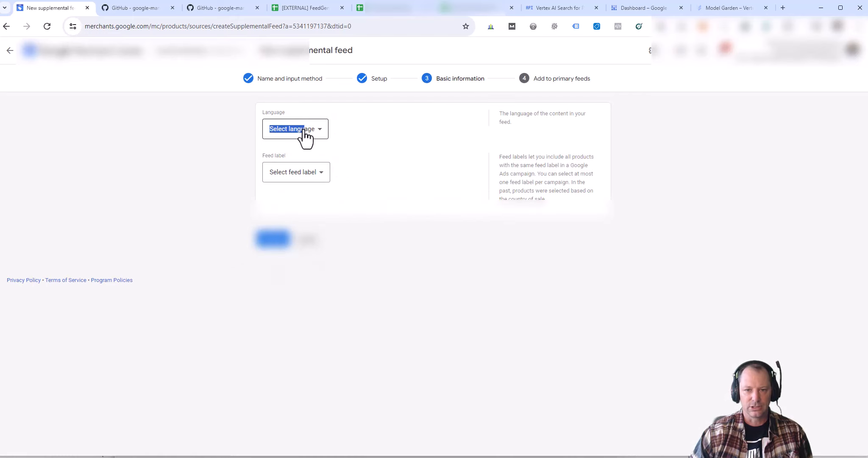
click(308, 132)
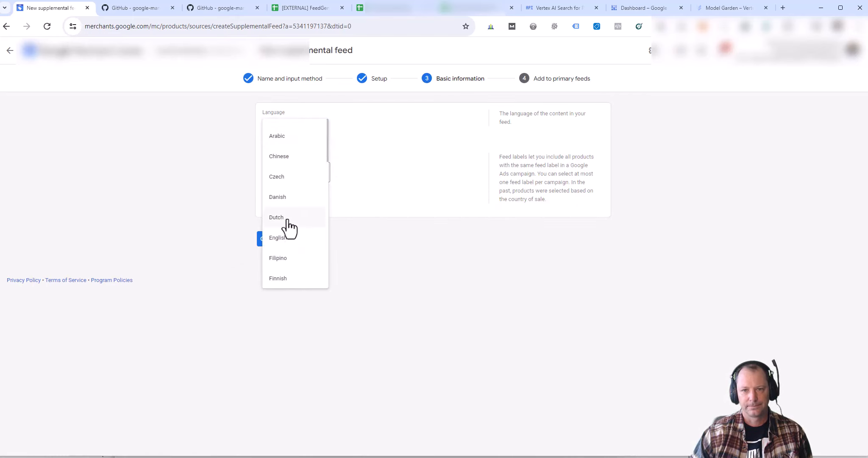
click(284, 238)
click(288, 180)
click(288, 192)
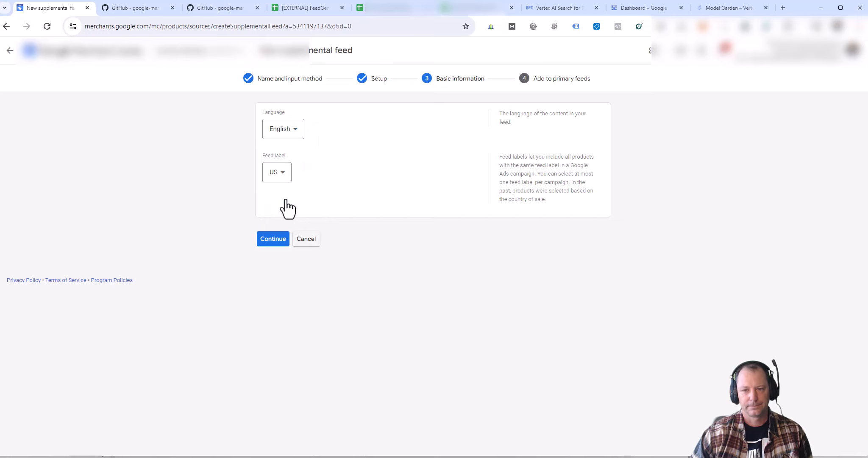
Step: Apply Supp Feed to the Content API primary feed, then back out of the setup
click(273, 240)
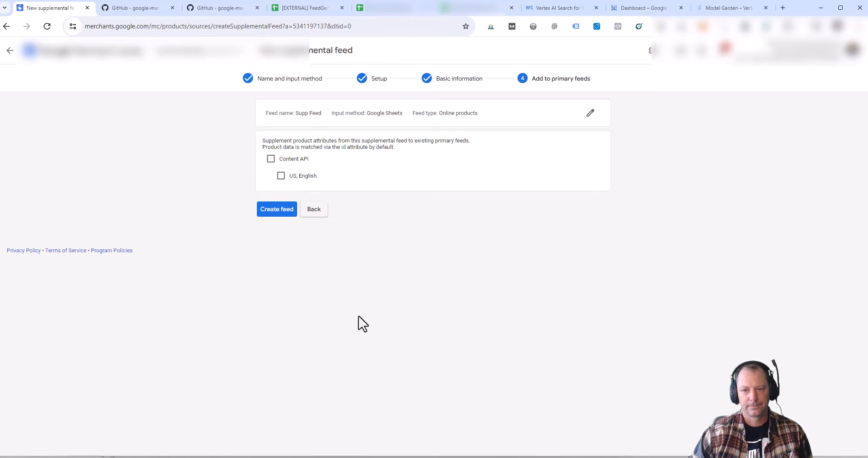
click(271, 160)
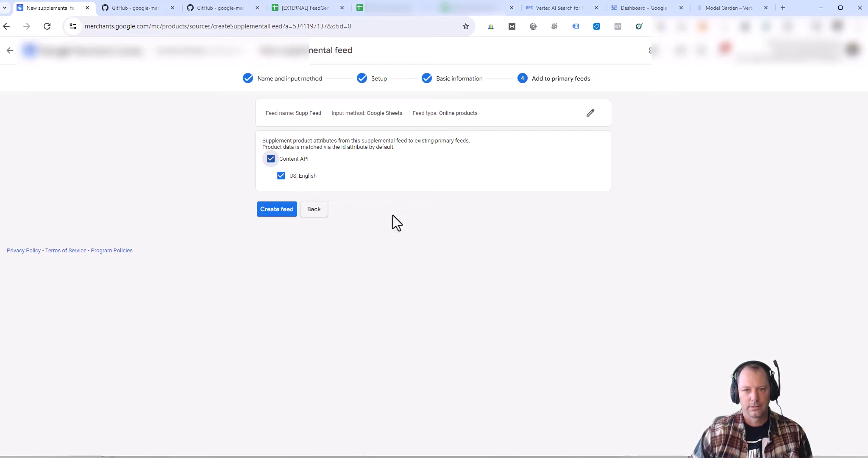
click(9, 51)
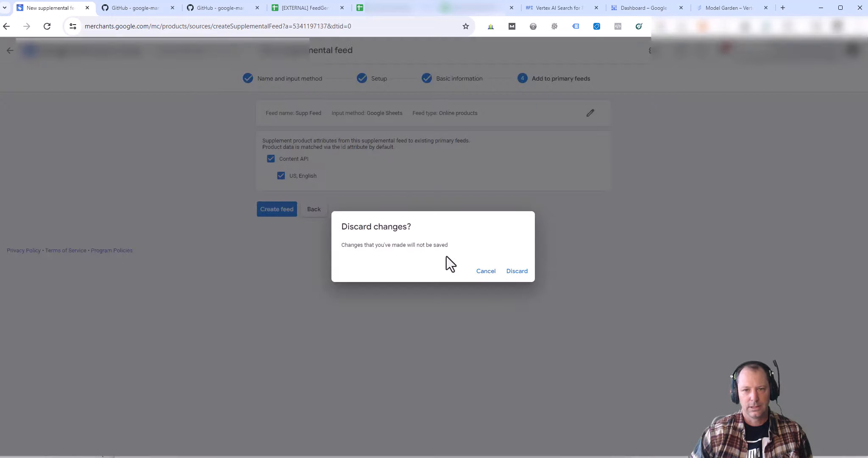
Step: Discard the new feed and refetch the existing supplemental feed, which matches all 2,215 items
click(516, 271)
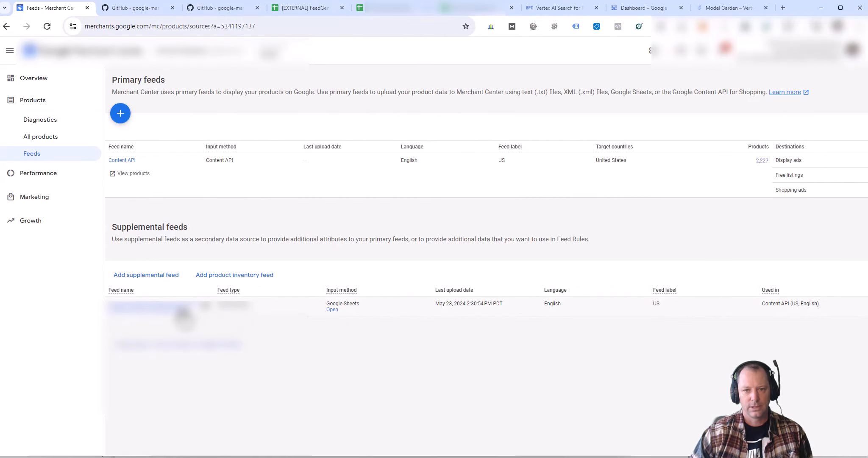
click(181, 311)
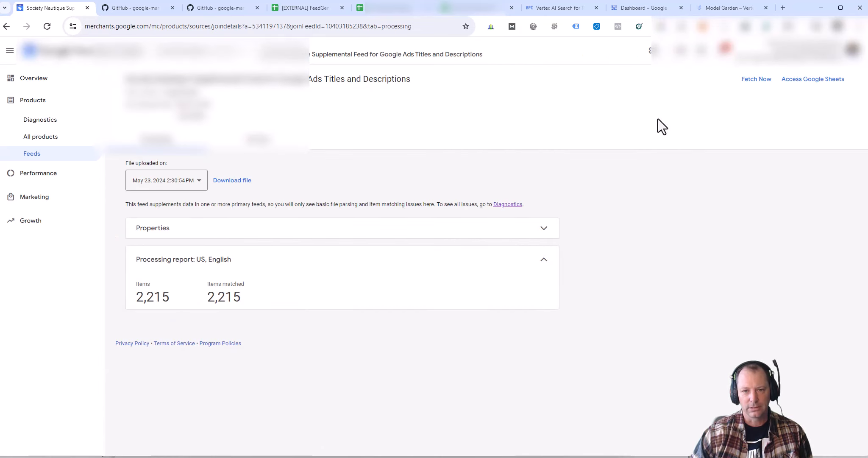
click(758, 80)
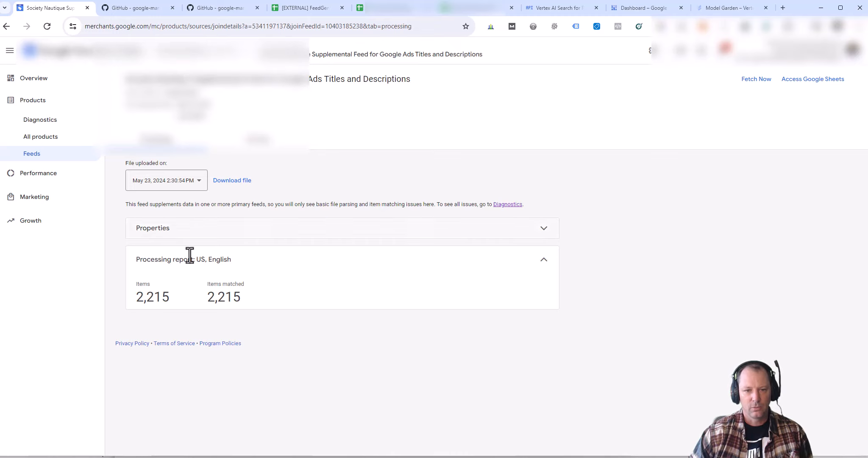
click(46, 178)
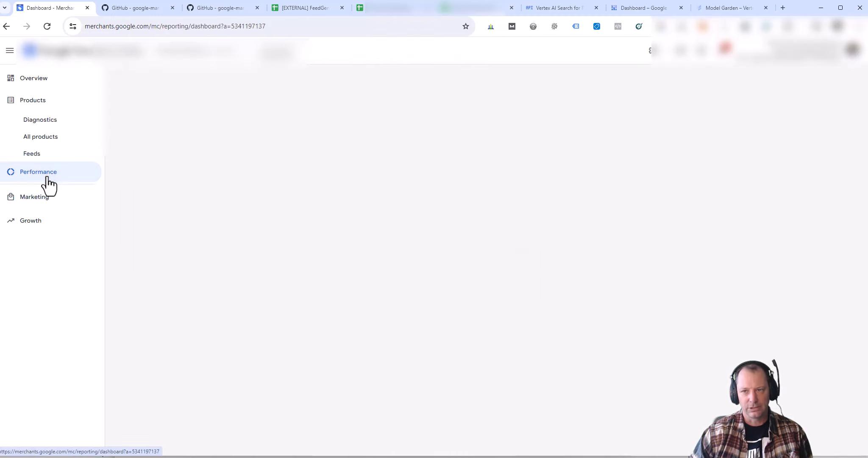
Step: Open Performance > Competitive visibility and inspect the visibility trend comparison against amazon.com, shein.com and temu.com
click(51, 178)
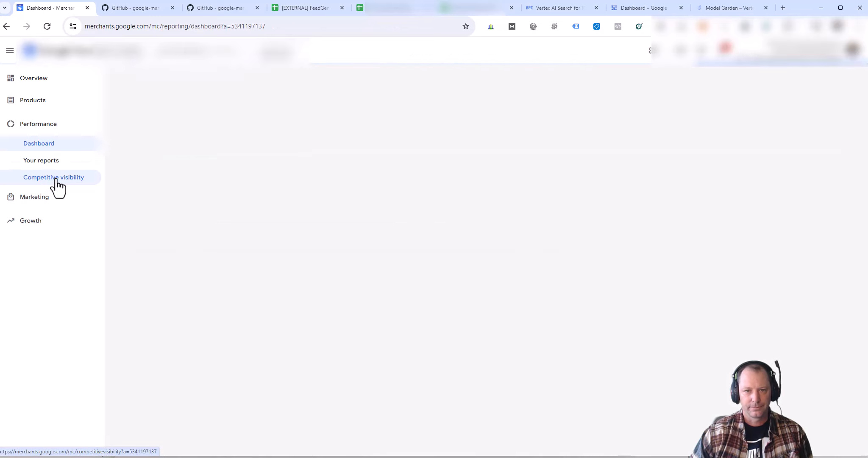
click(57, 180)
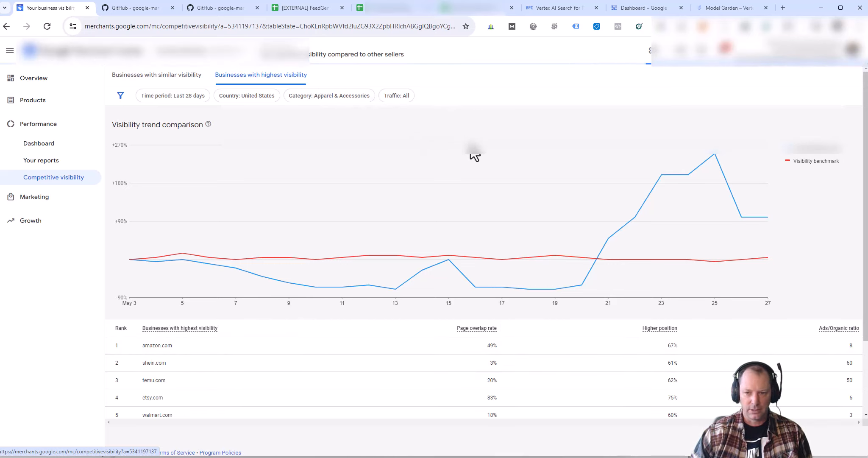
mouse_move(475, 156)
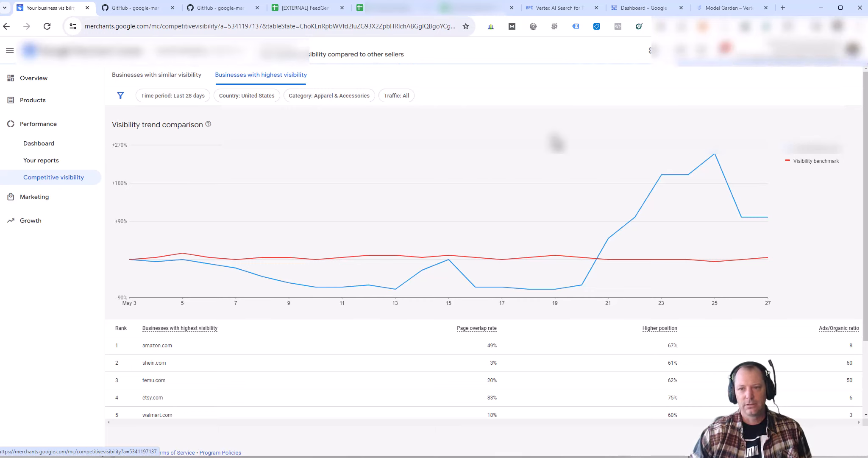
mouse_move(673, 170)
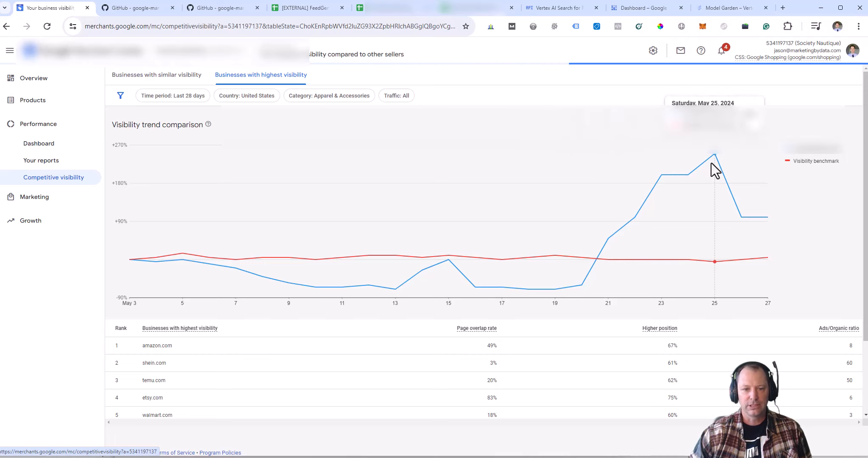